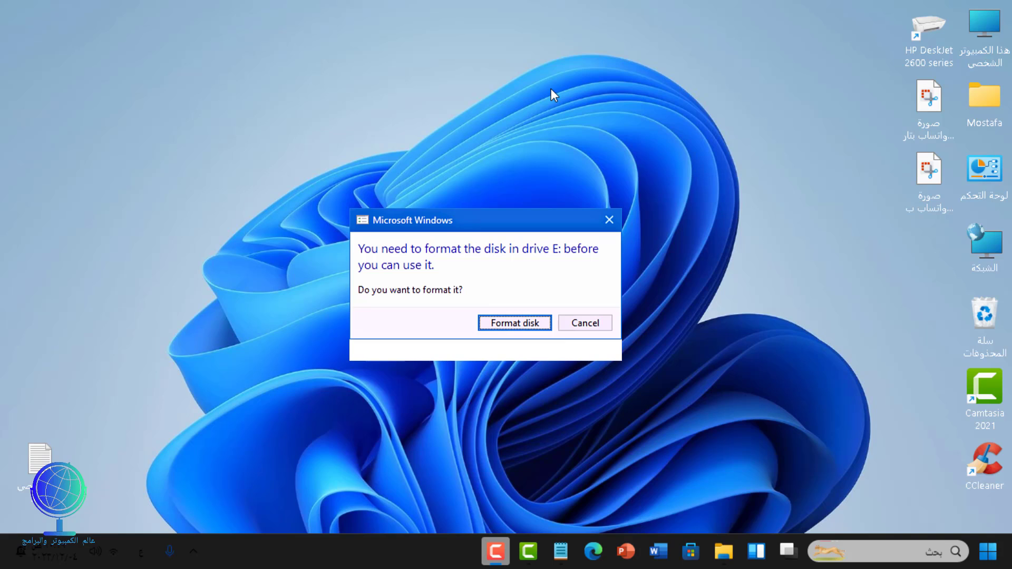
Dismiss the format prompt for drive E:, search Windows for cmd and open Command Prompt as administrator.
key("Escape")
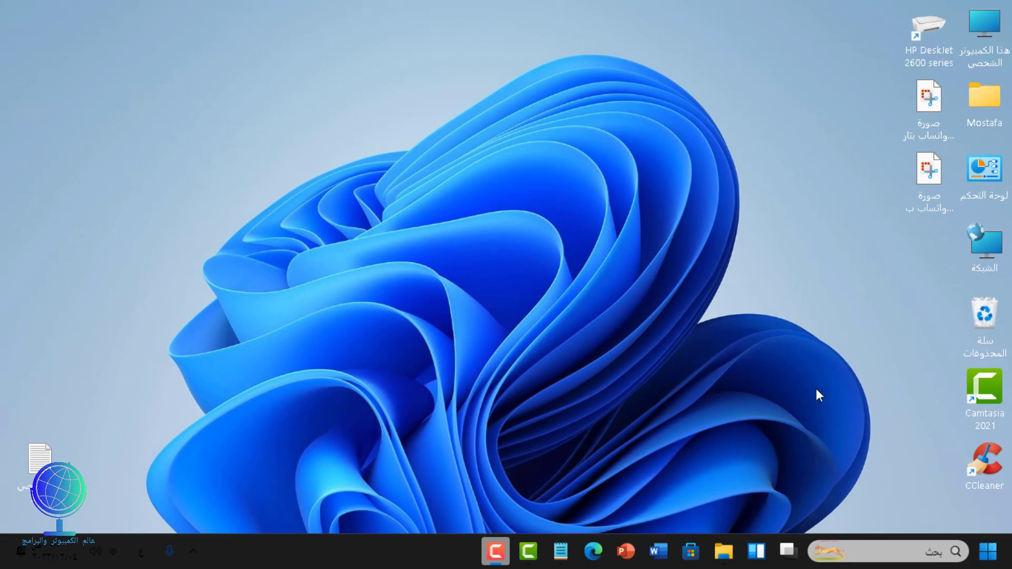
left_click(854, 551)
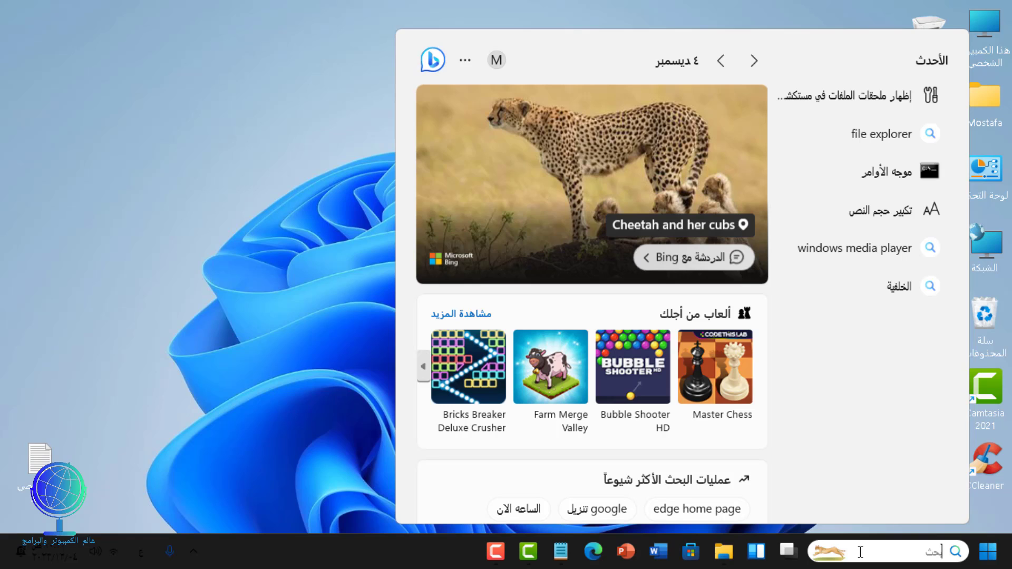
key("alt+shift")
type("cmd")
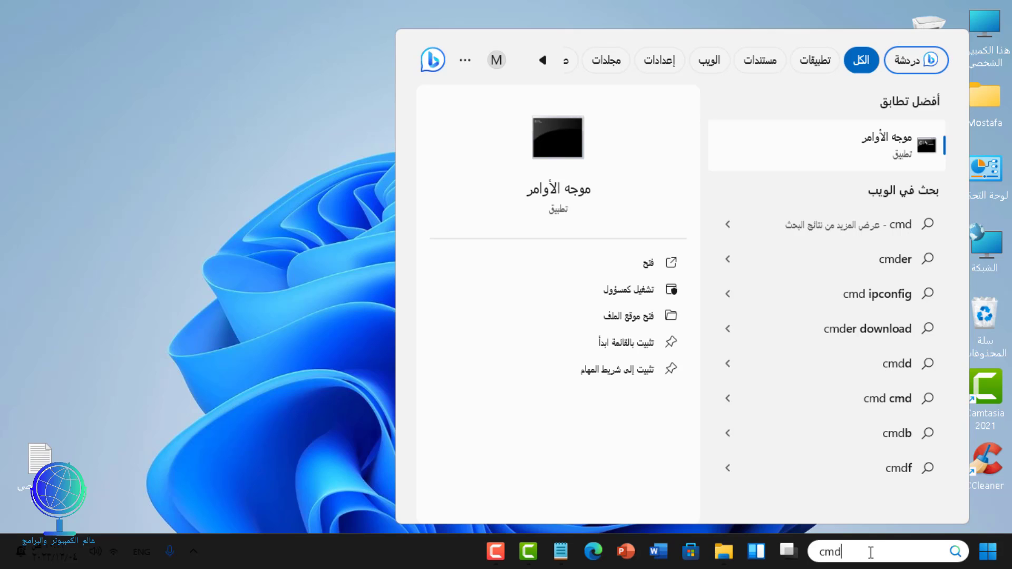
left_click(642, 294)
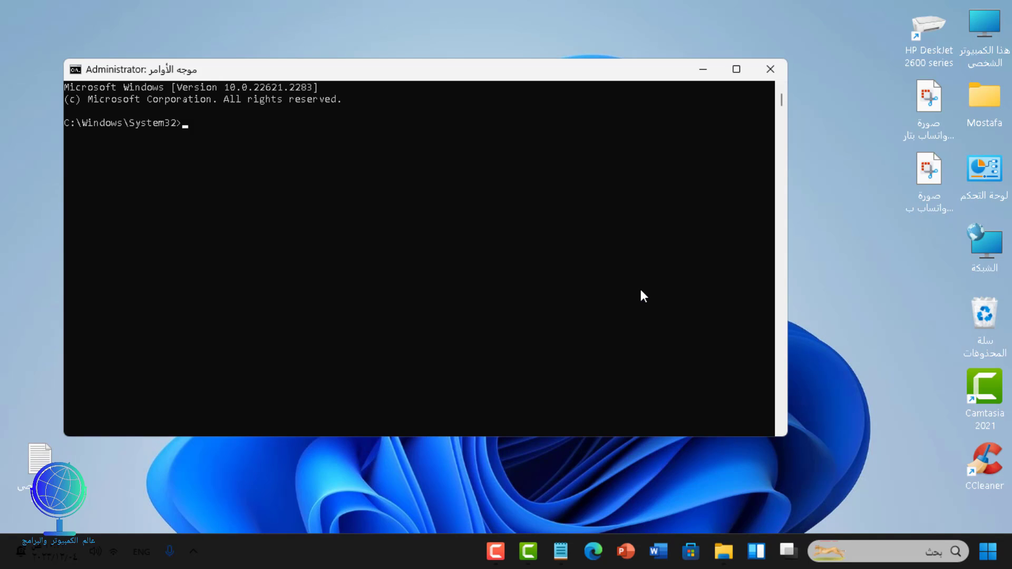
left_click_drag(514, 67, 543, 94)
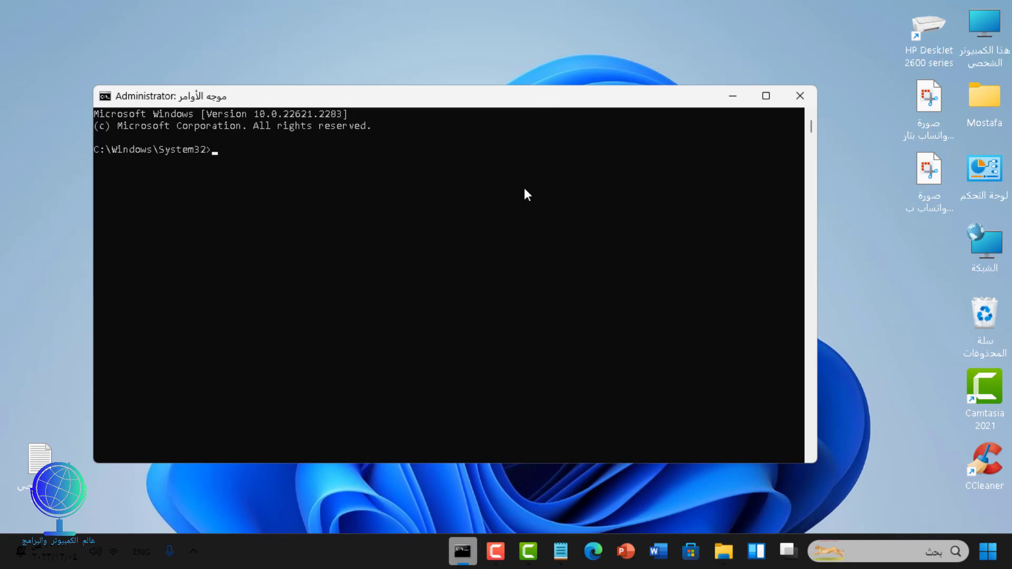
Copy the diskpart command from the Notepad notes and run it in Command Prompt.
left_click(561, 552)
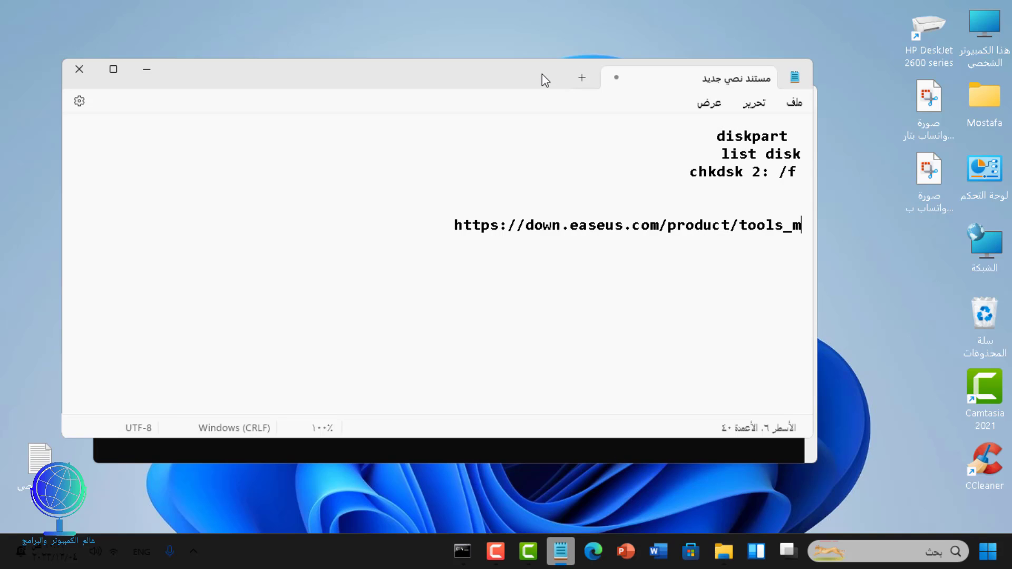
left_click_drag(542, 79, 553, 176)
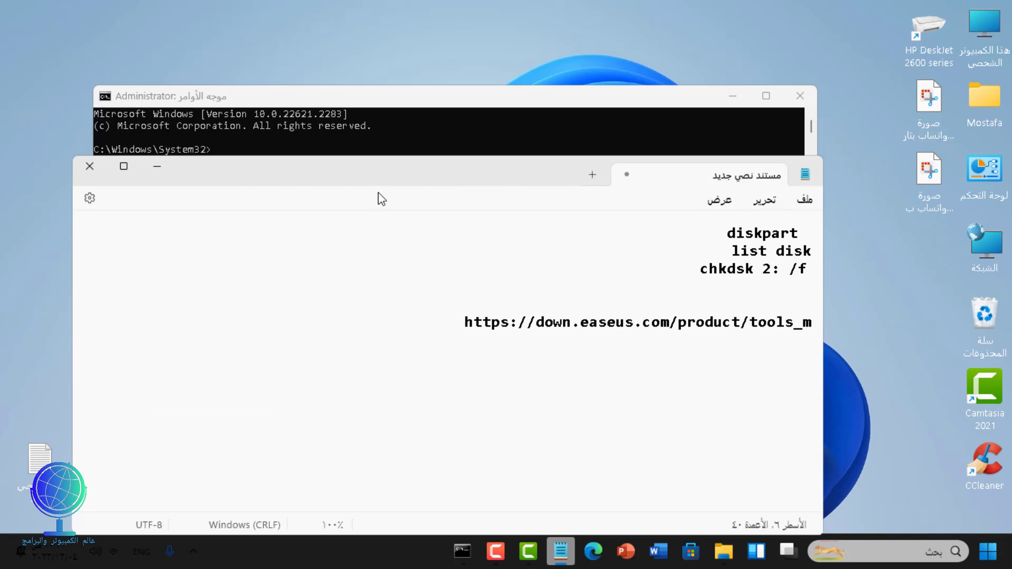
double_click(780, 234)
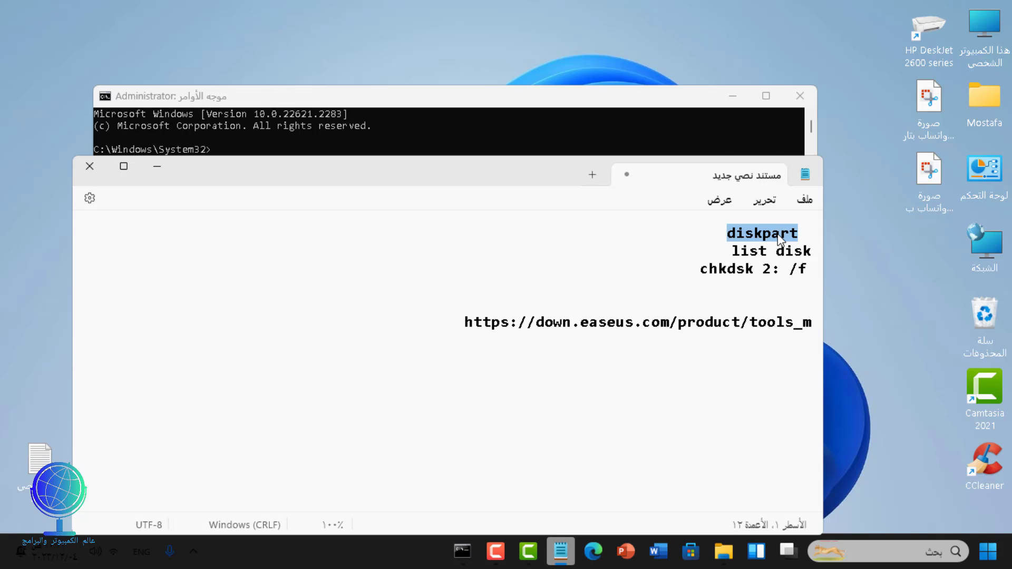
right_click(779, 234)
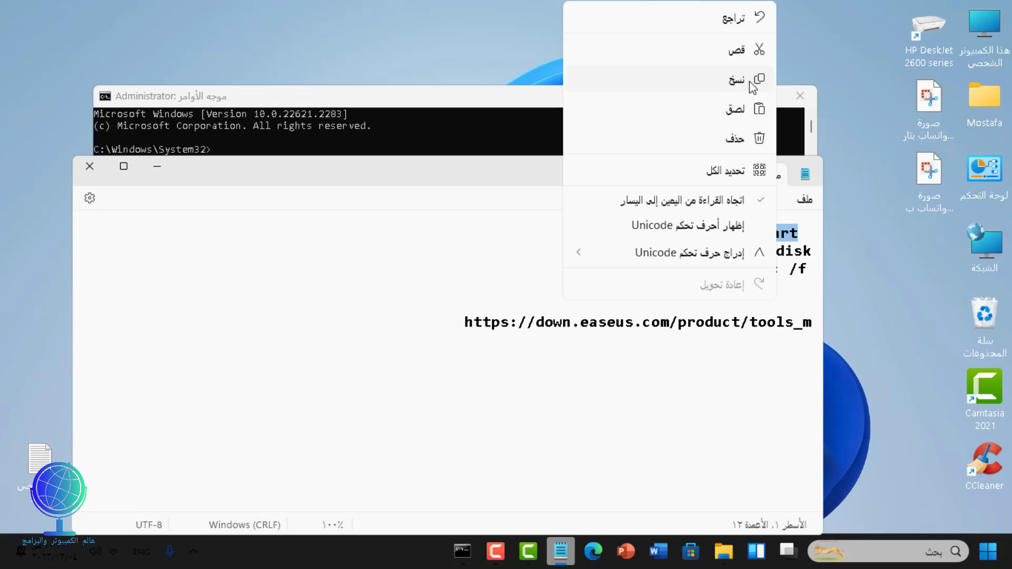
left_click(750, 83)
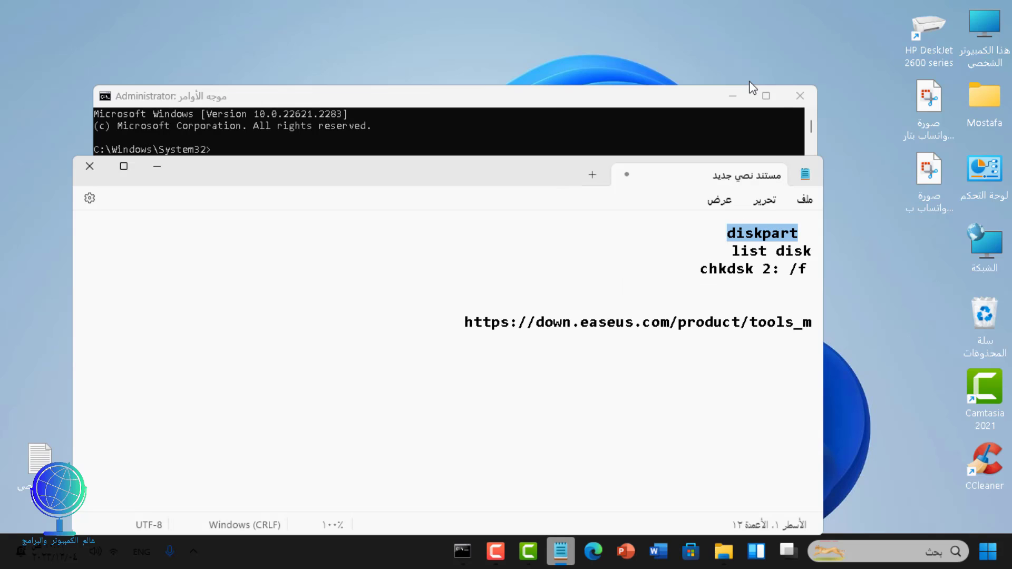
left_click(157, 168)
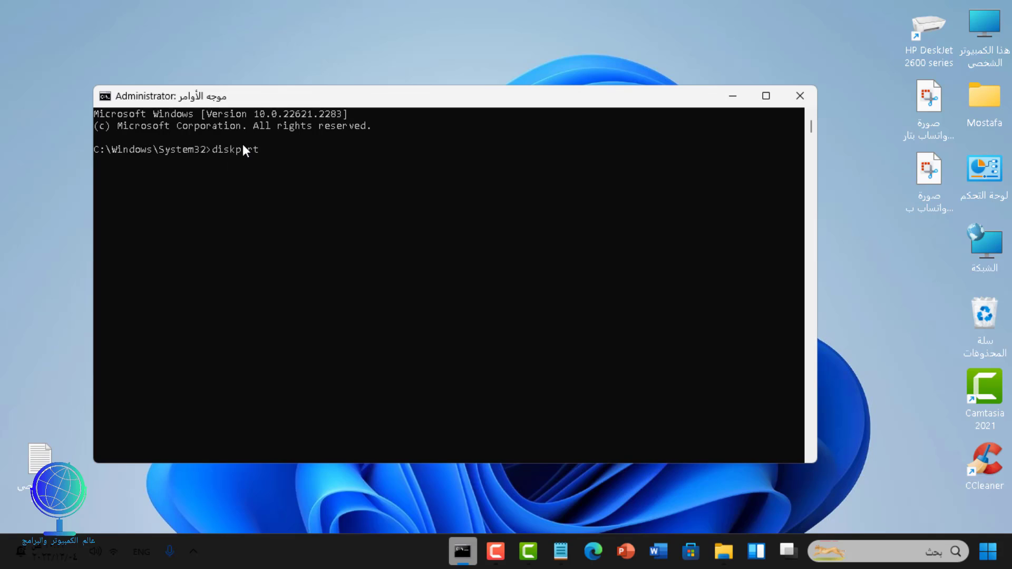
key("Return")
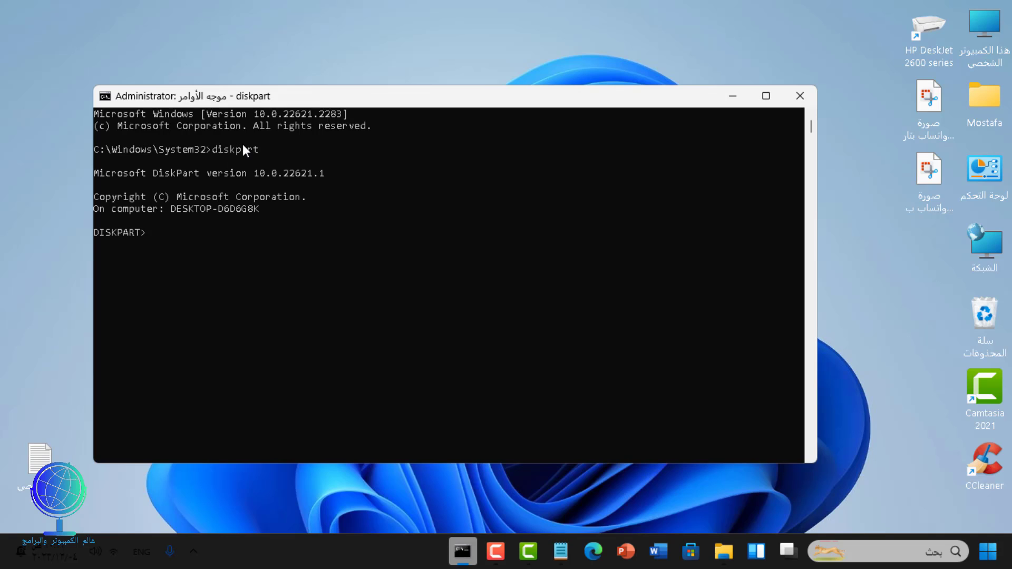
Copy the list disk command from the Notepad notes and run it at the DISKPART prompt.
left_click(561, 552)
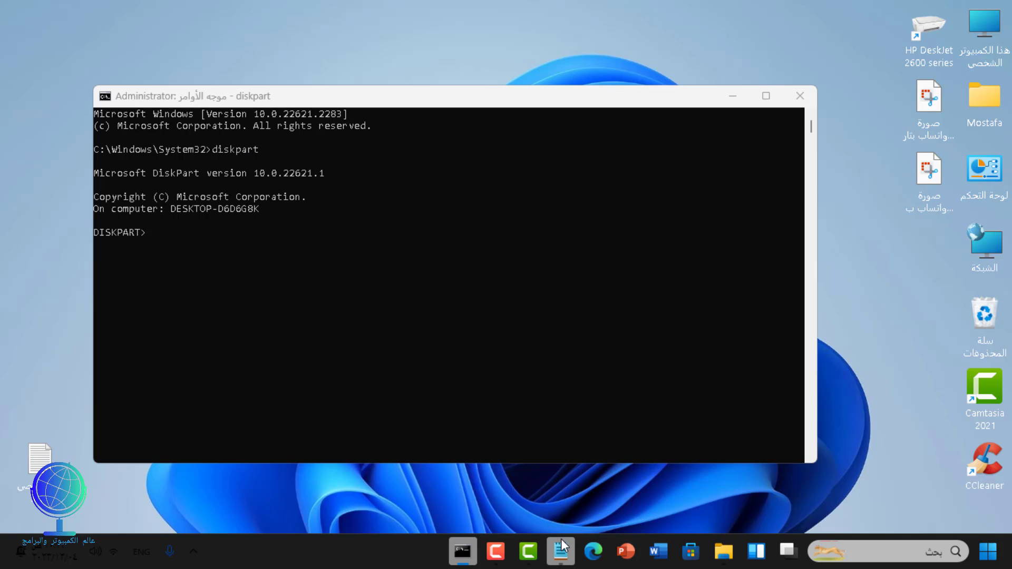
left_click(721, 251)
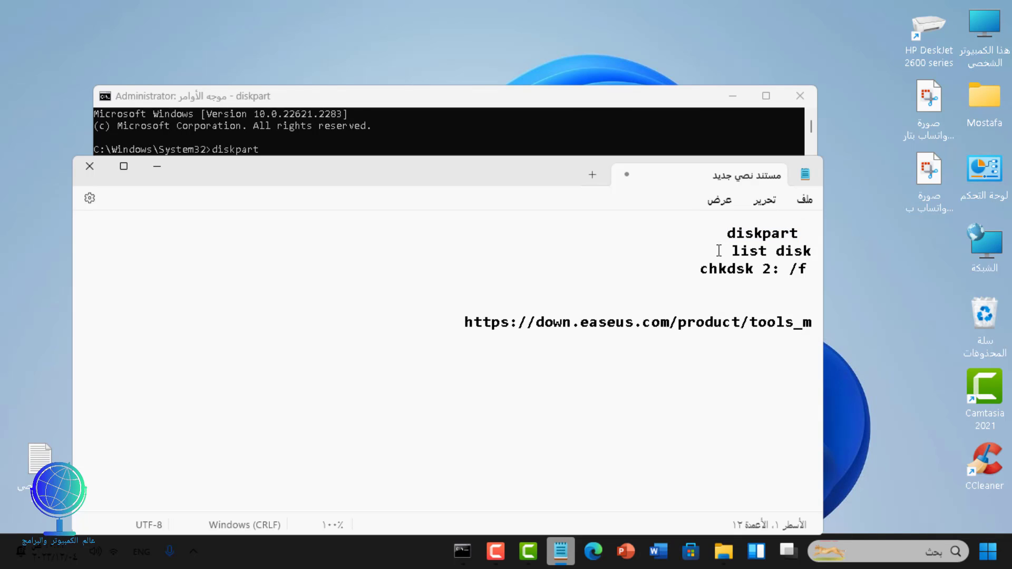
left_click_drag(848, 251, 733, 250)
right_click(744, 257)
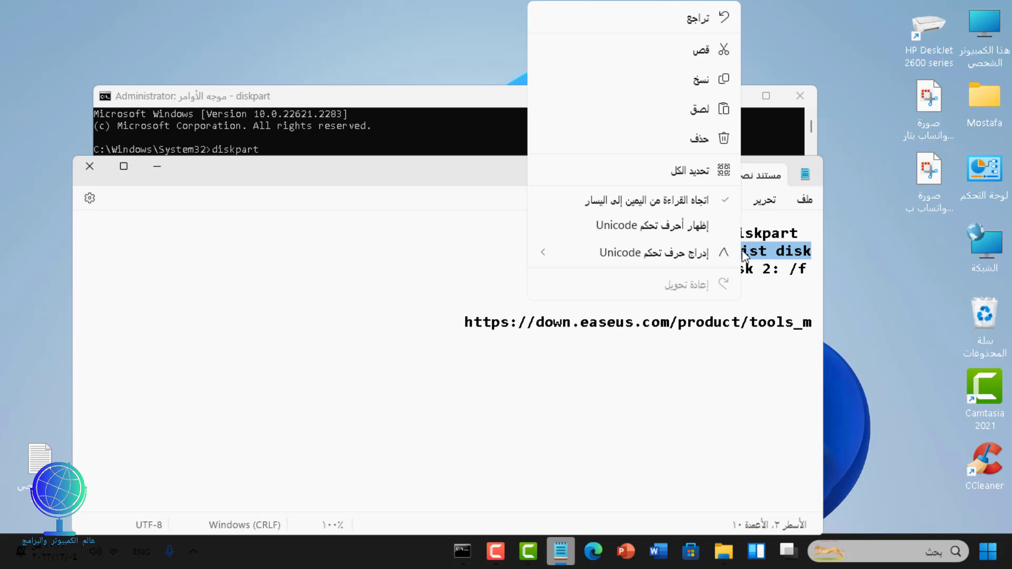
left_click(691, 77)
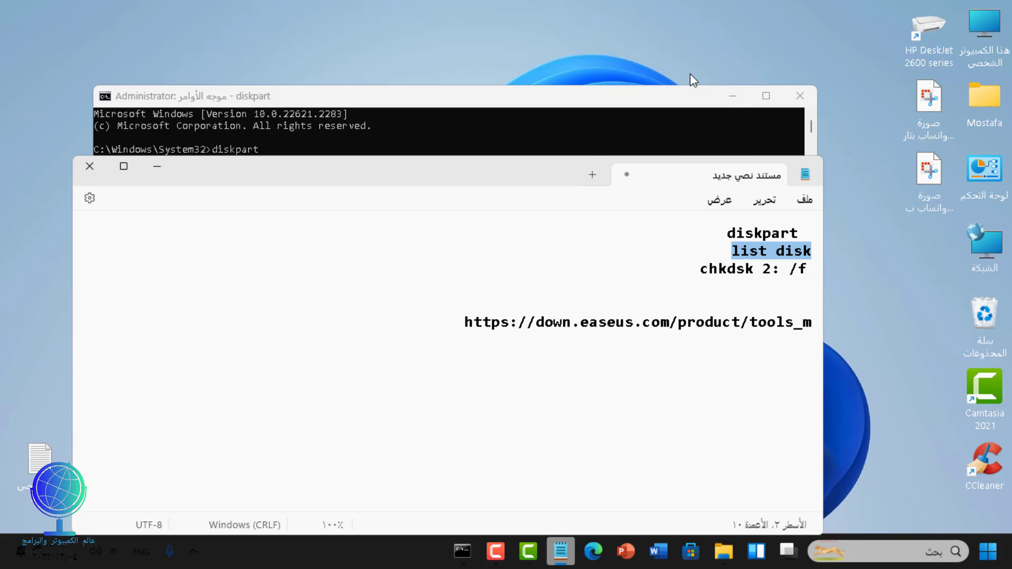
left_click(156, 167)
right_click(169, 235)
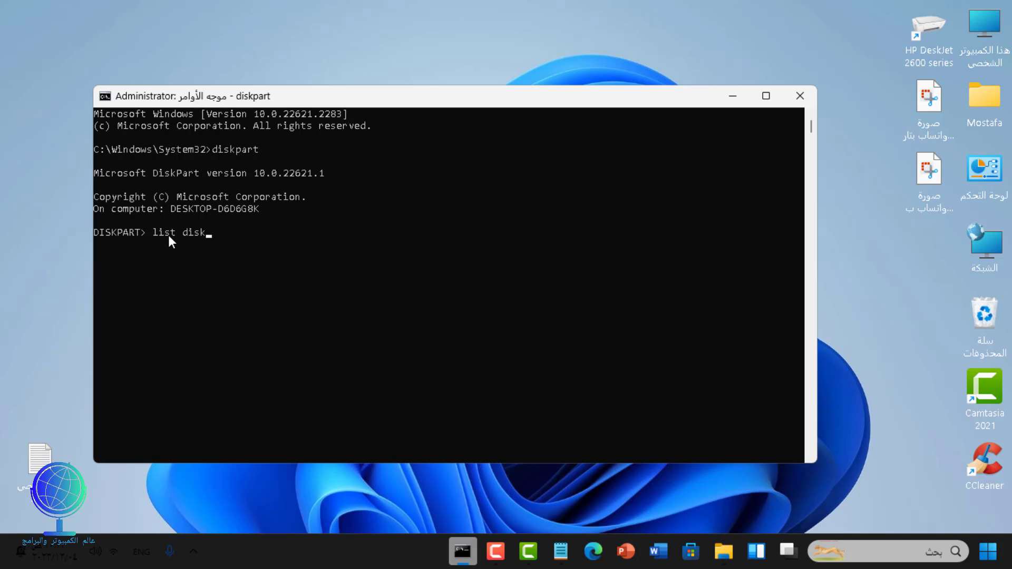
key("Return")
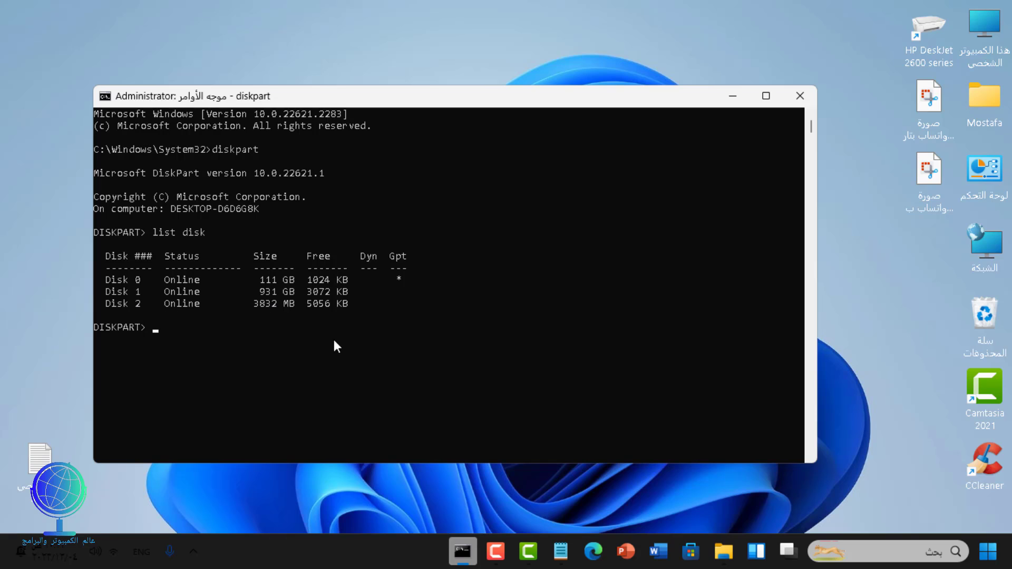
Copy chkdsk 2: /f from the Notepad notes, run it at the DISKPART prompt and close Command Prompt.
left_click(560, 552)
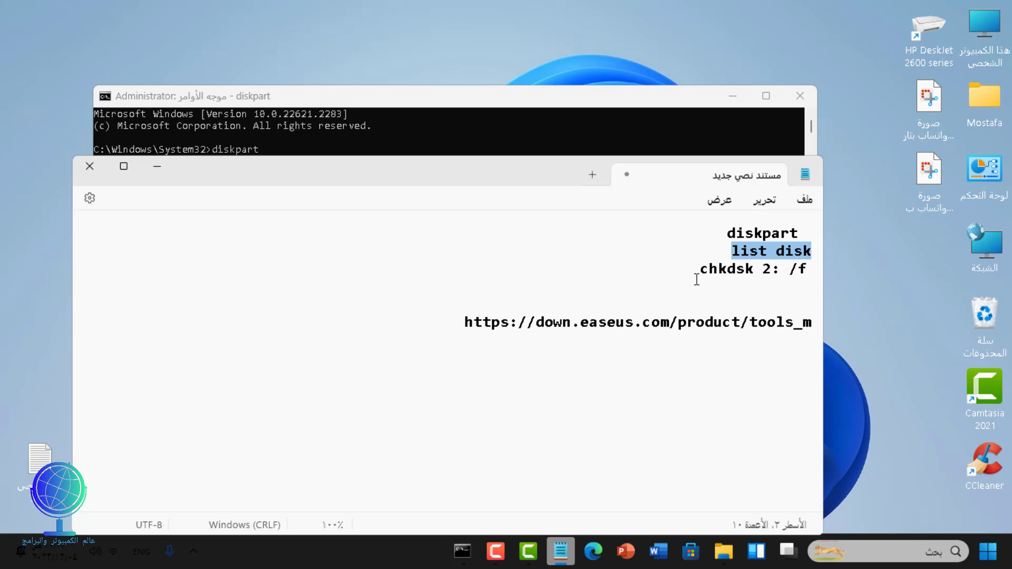
left_click_drag(695, 272, 805, 274)
right_click(805, 274)
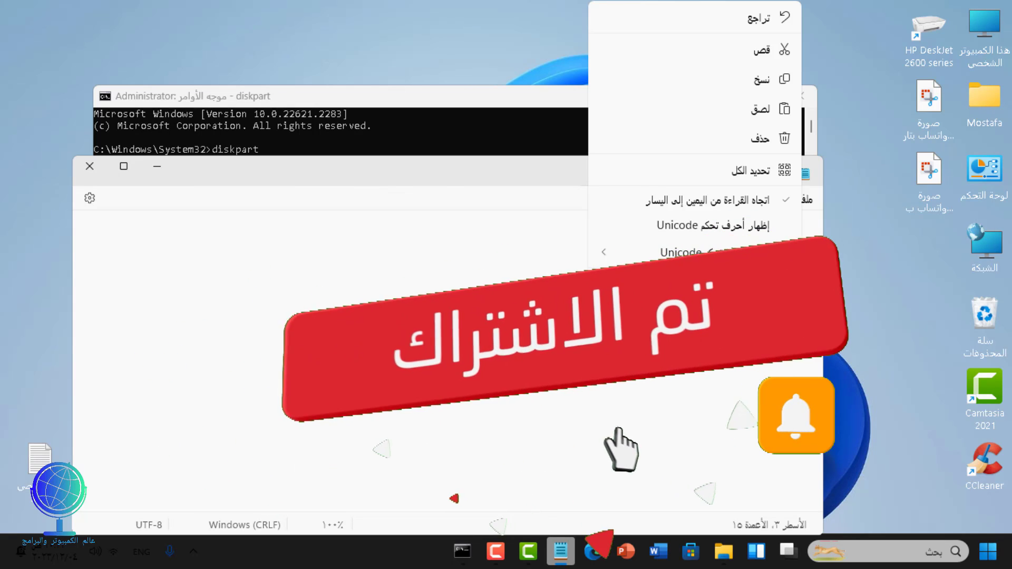
left_click(777, 79)
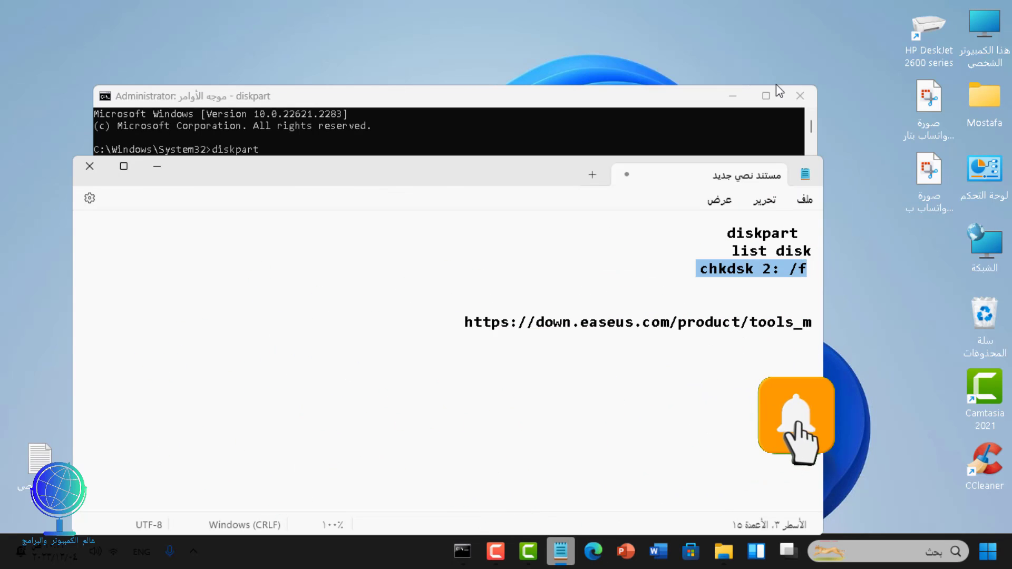
left_click(157, 166)
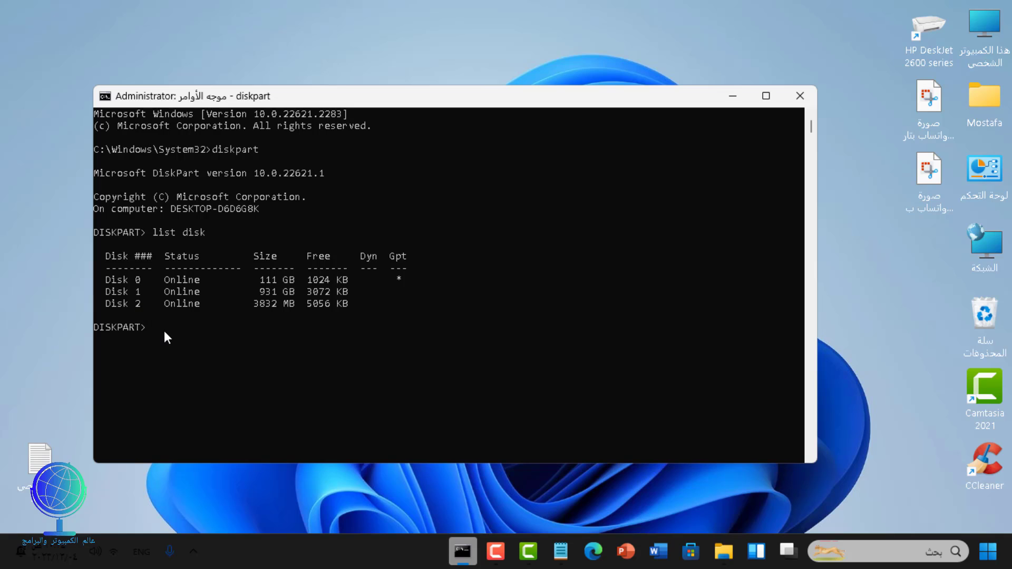
type("chkdsk 2: /f")
key("Return")
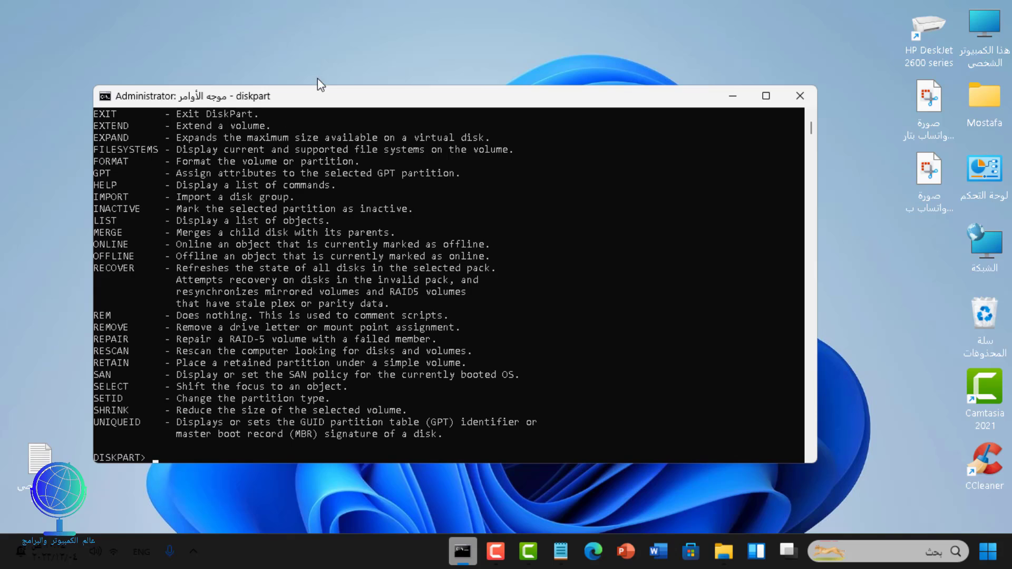
key("F10")
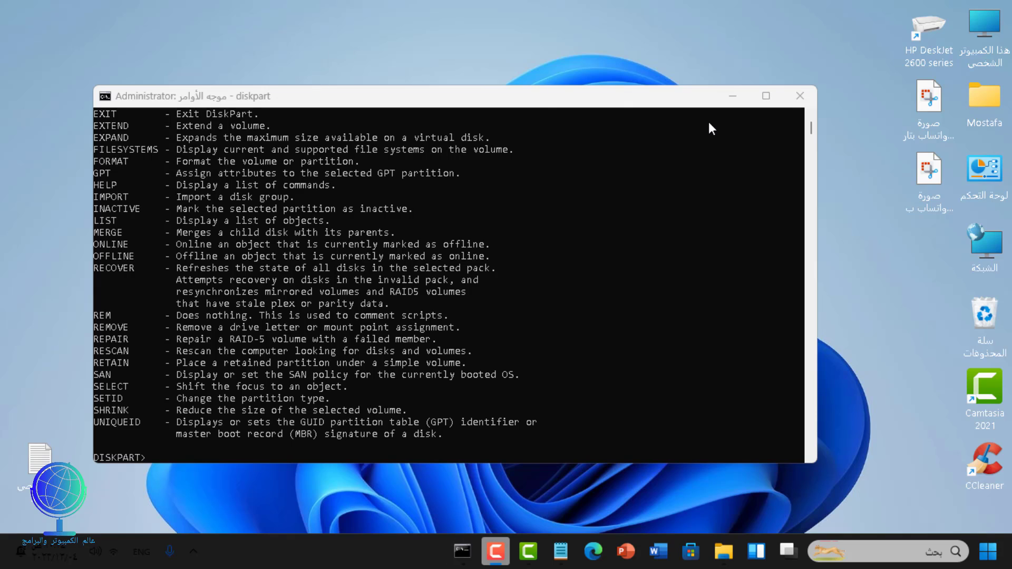
left_click(794, 103)
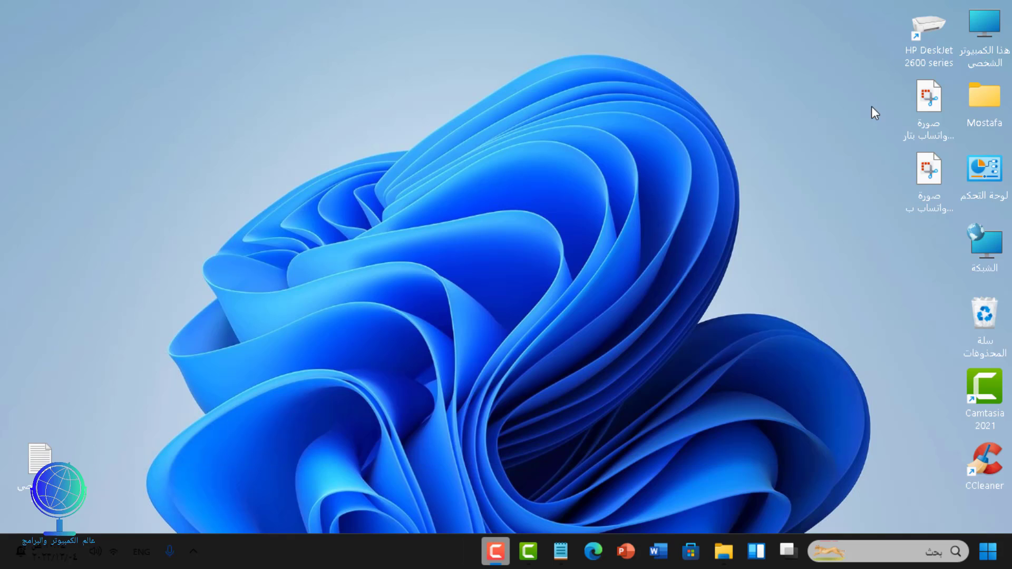
Open the USB drive (N:) from This PC to examine its files, and close File Explorer.
left_click(981, 36)
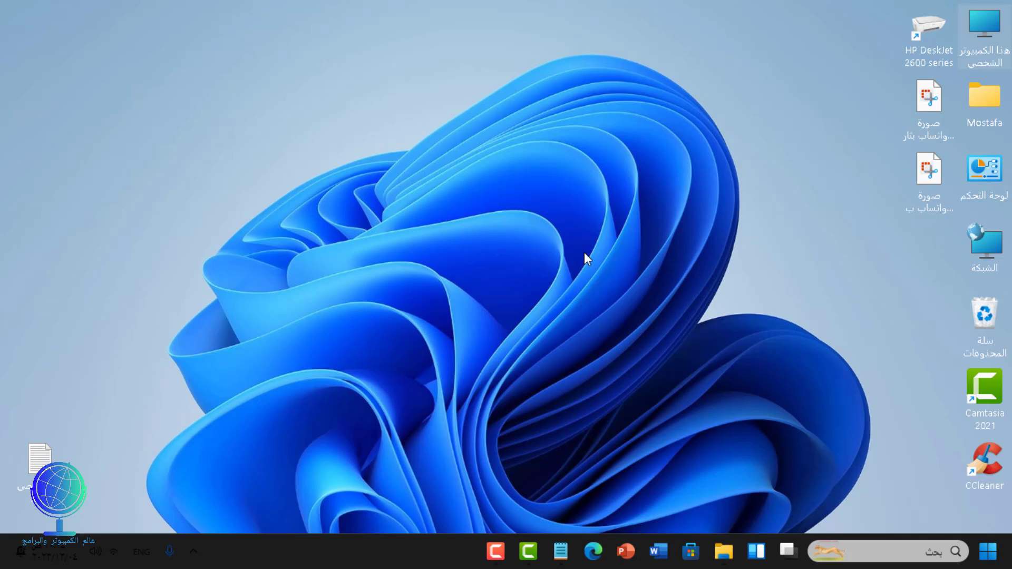
key("Return")
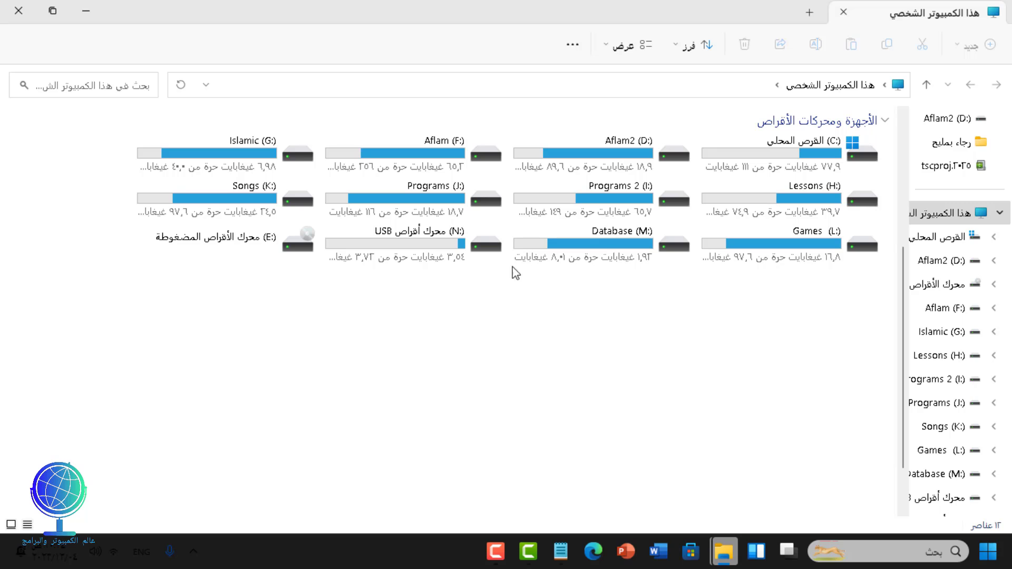
left_click(463, 252)
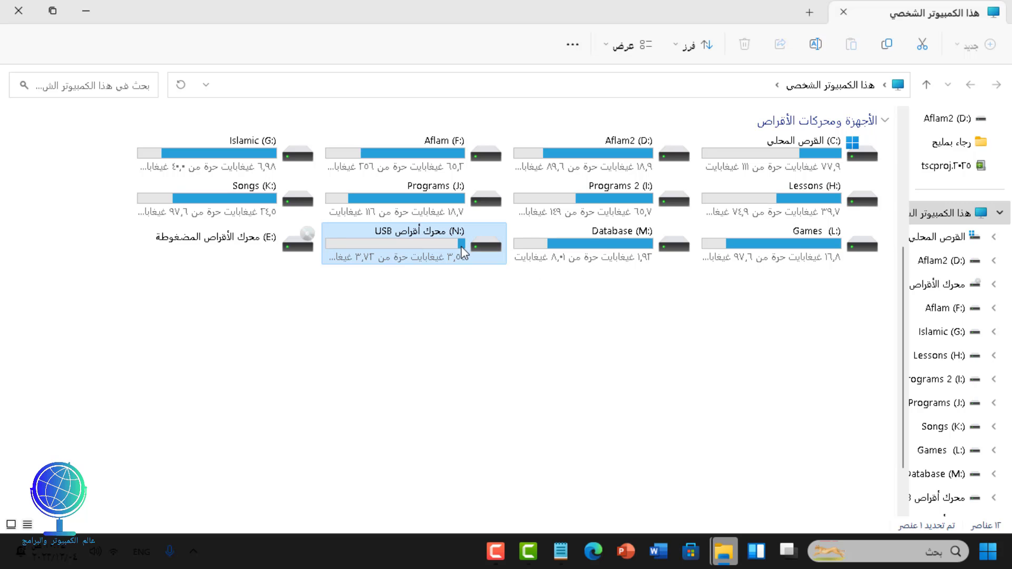
double_click(463, 252)
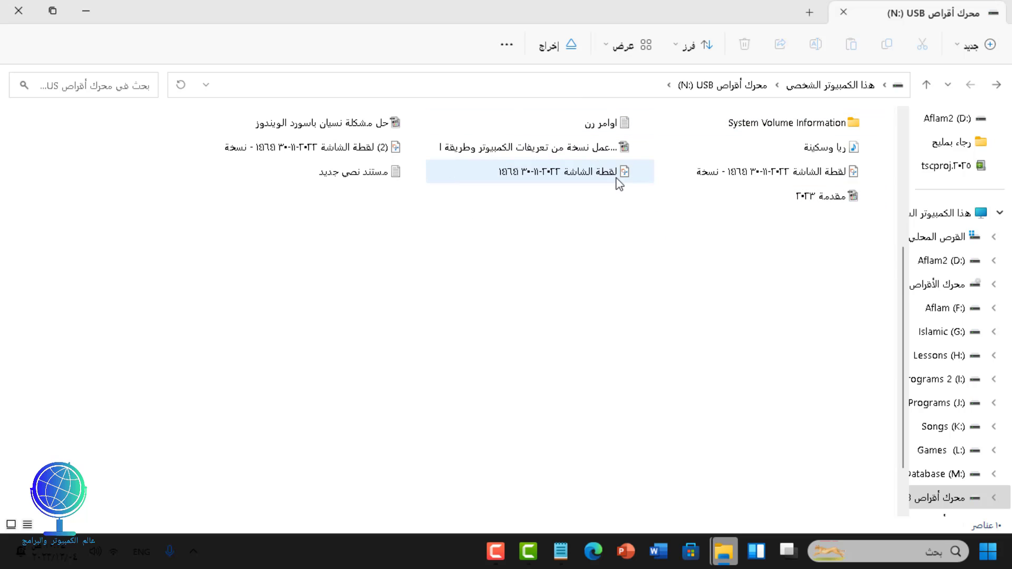
left_click(6, 7)
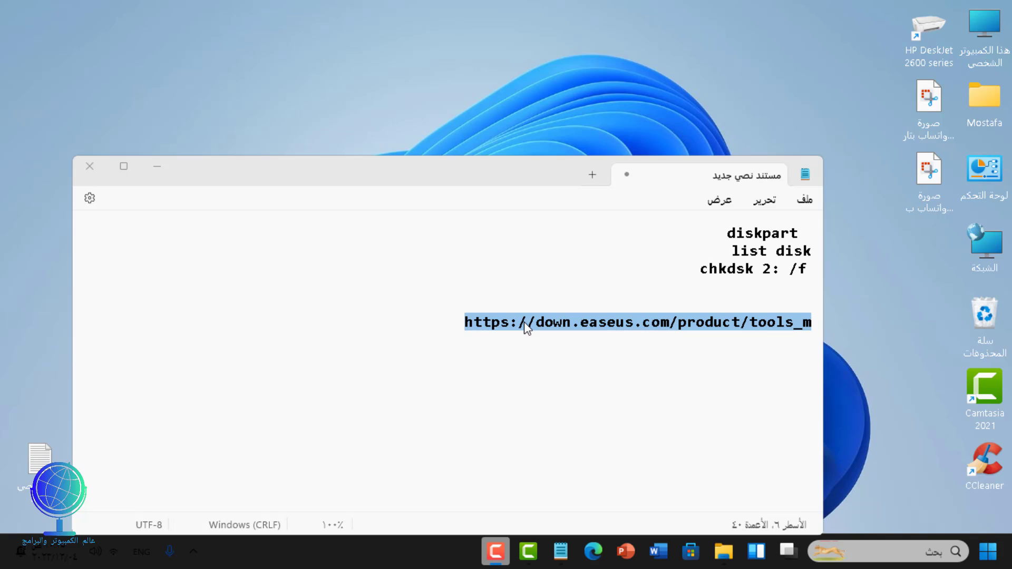
right_click(524, 321)
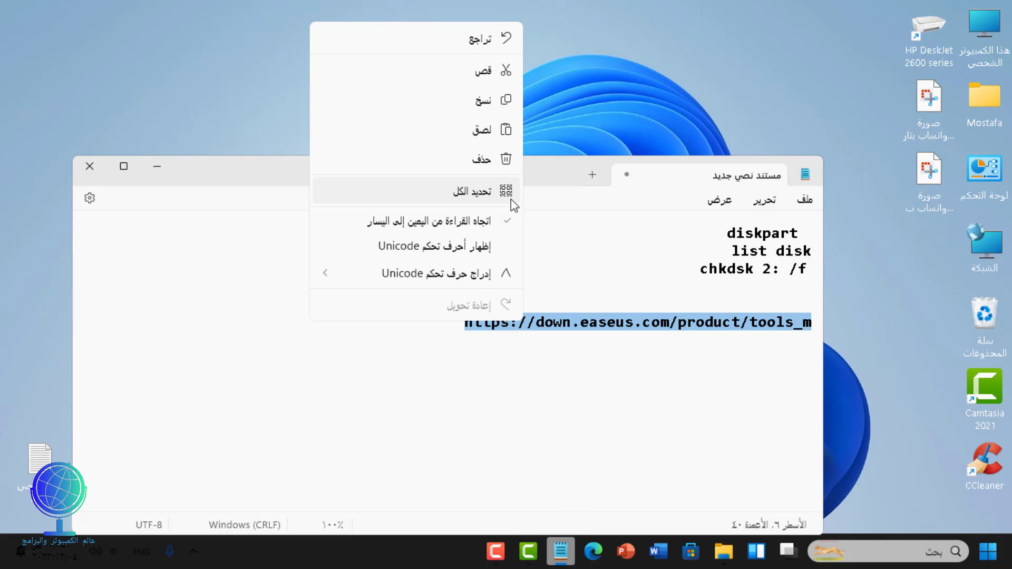
left_click(488, 105)
left_click(157, 166)
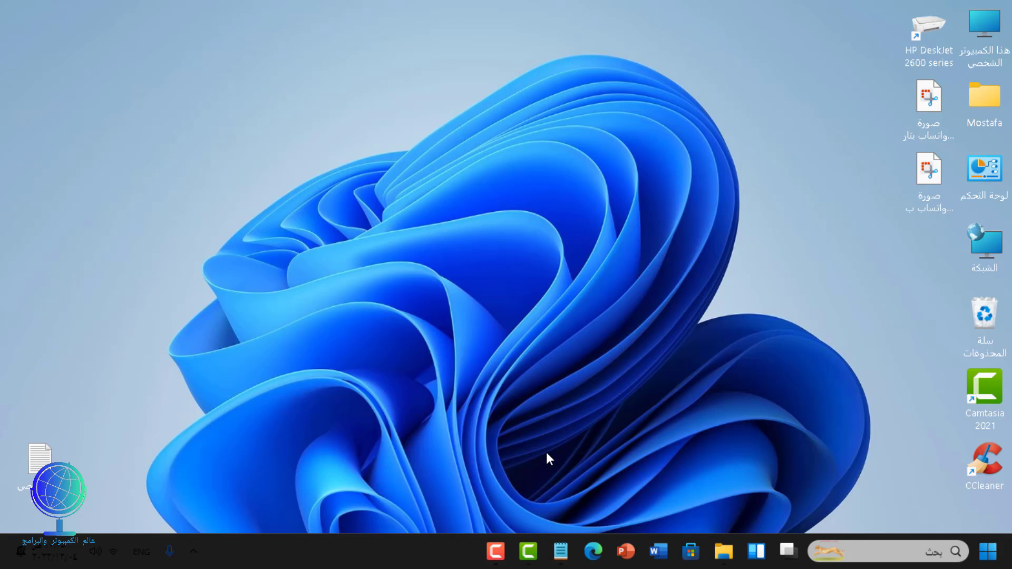
left_click(594, 550)
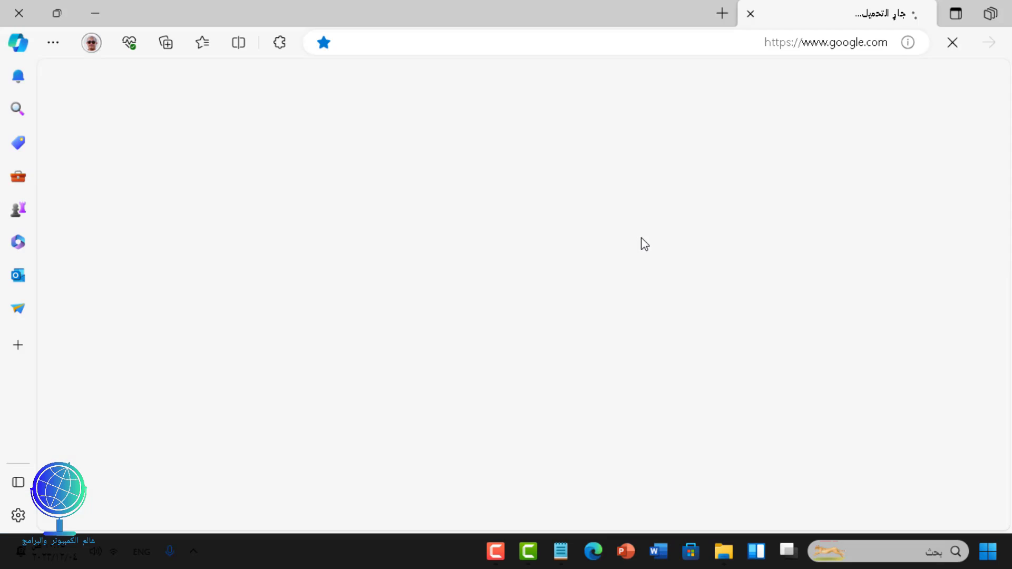
triple_click(822, 44)
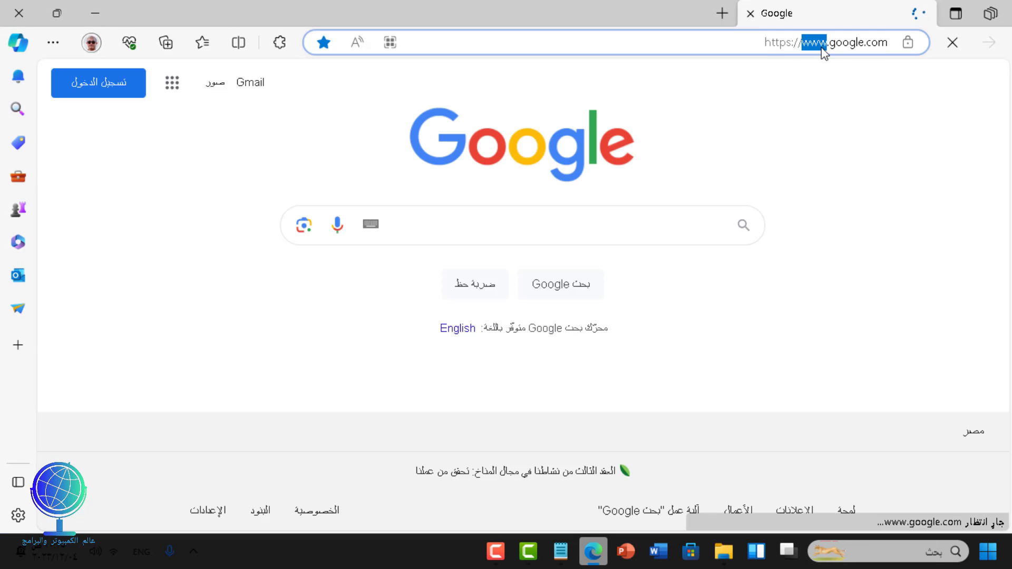
key("BackSpace")
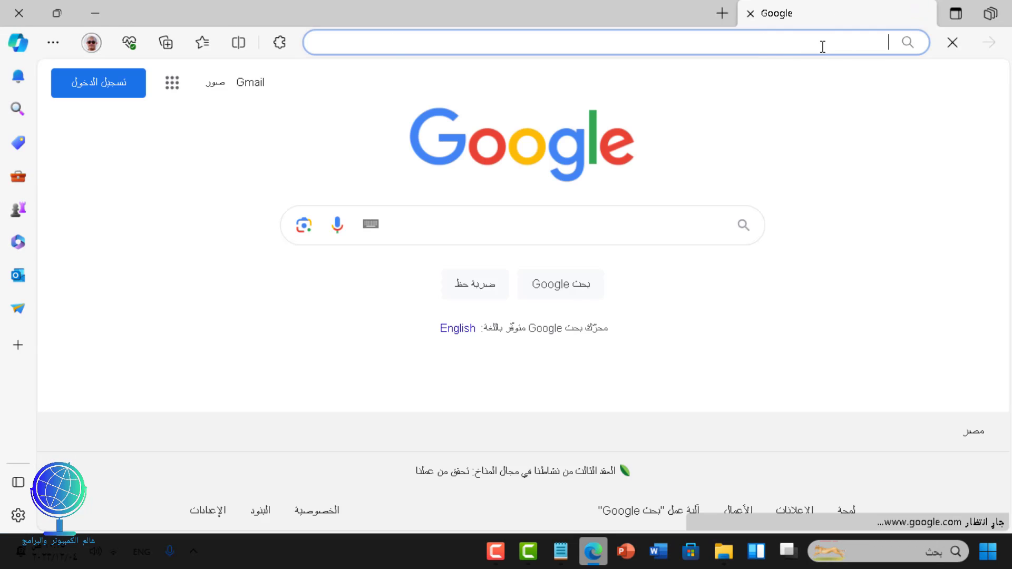
right_click(822, 46)
left_click(772, 262)
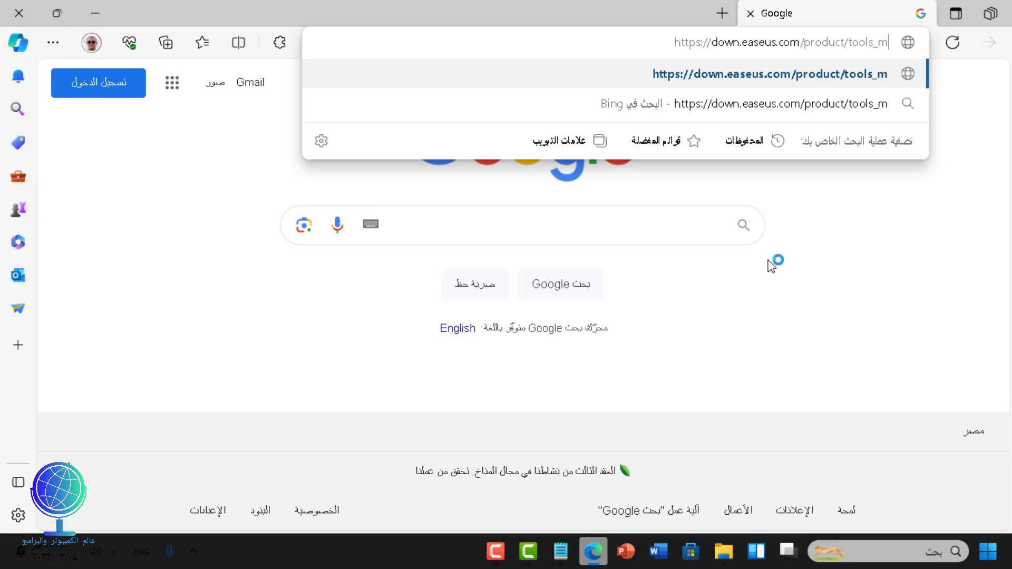
key("Return")
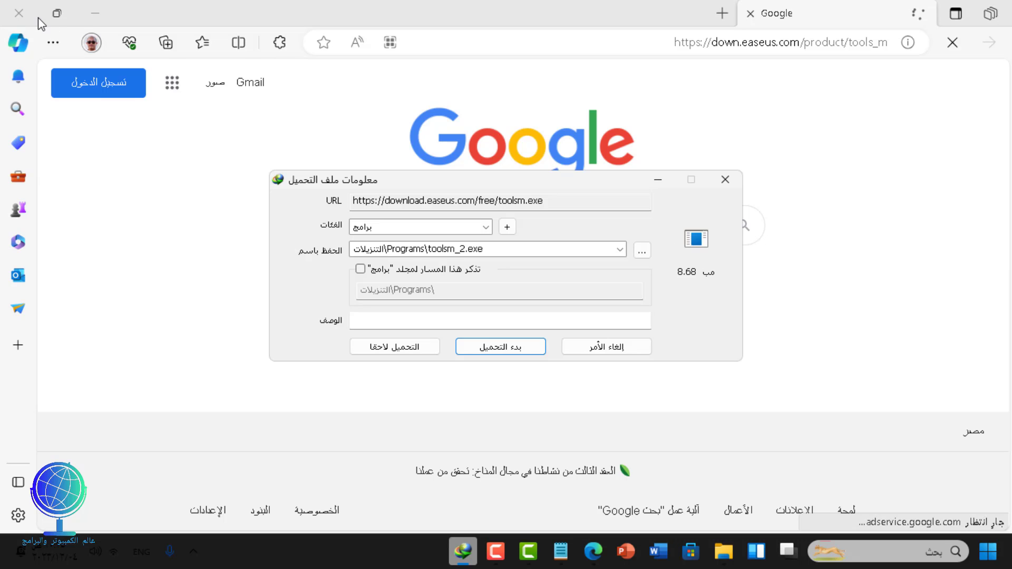
left_click(19, 13)
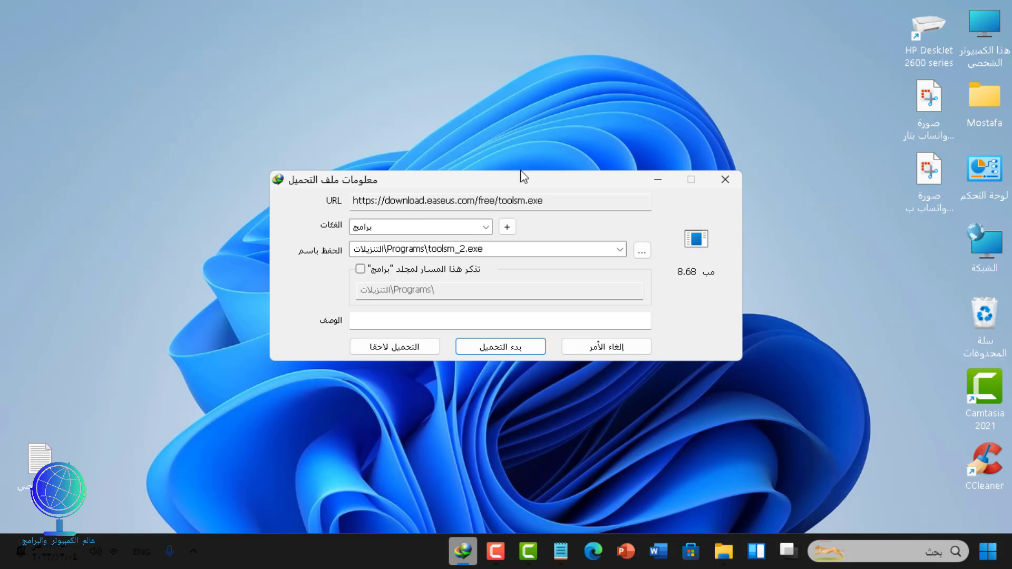
left_click(502, 347)
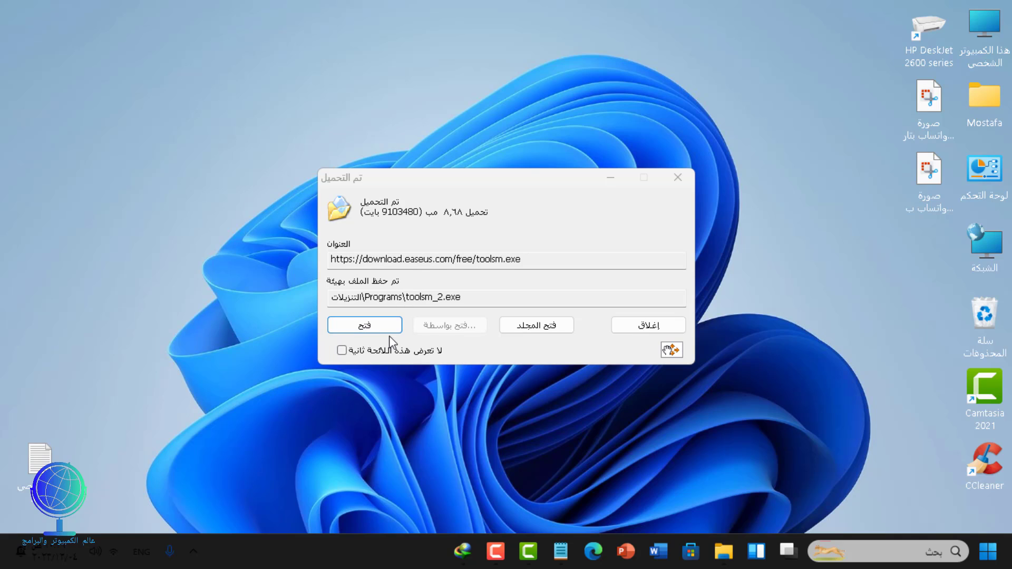
Run the downloaded toolsm_2.exe and install EaseUS Tools M Beta, launching it when setup finishes.
left_click(364, 326)
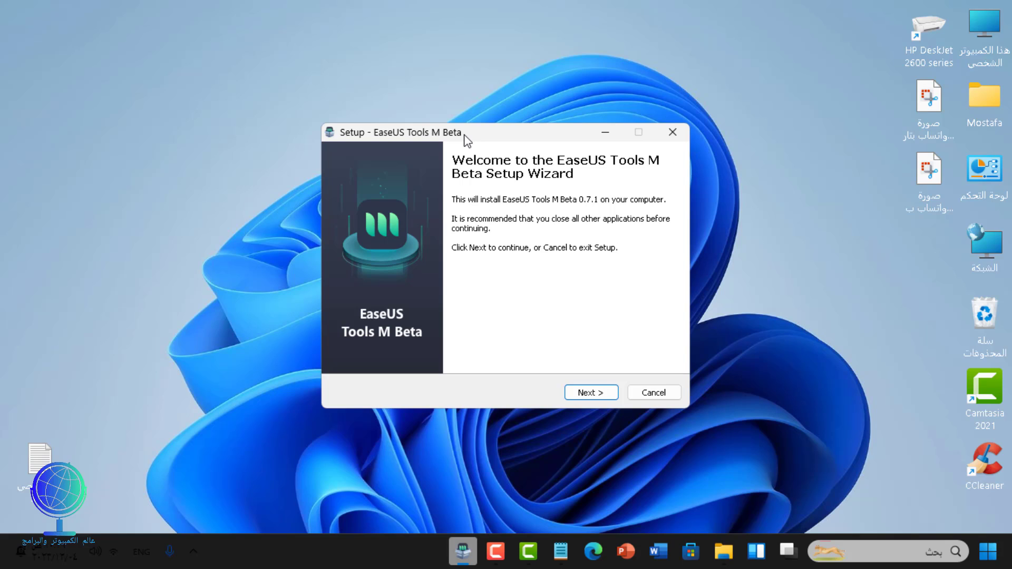
left_click(595, 395)
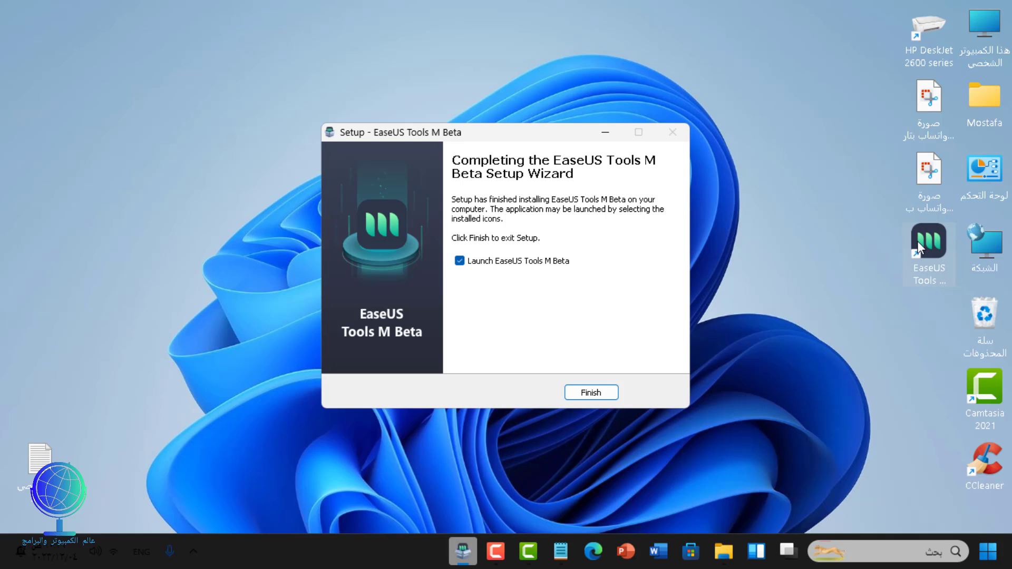
left_click(590, 396)
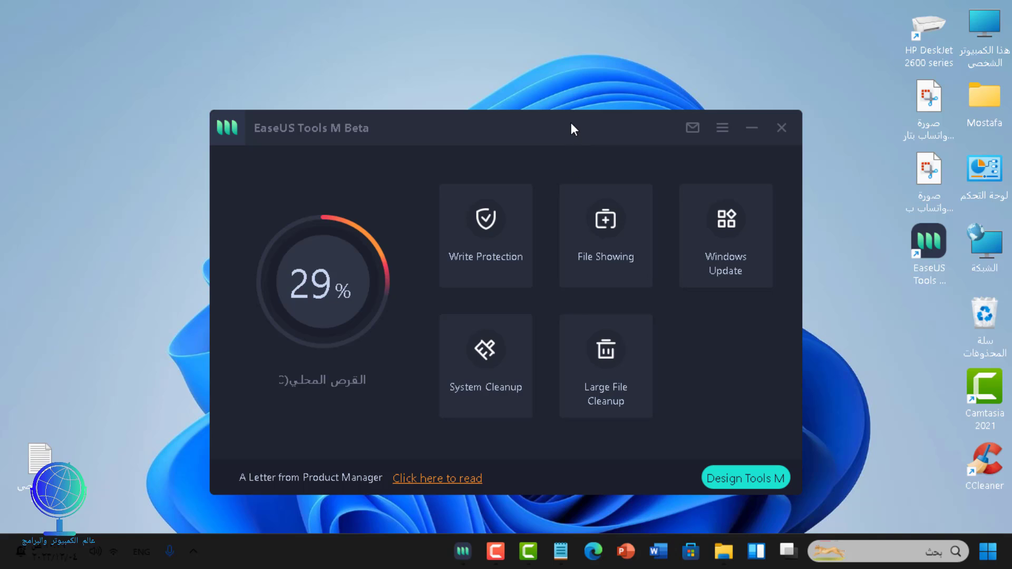
Open the File Showing tool in EaseUS Tools M Beta and look through its list of drives.
left_click_drag(571, 119, 571, 109)
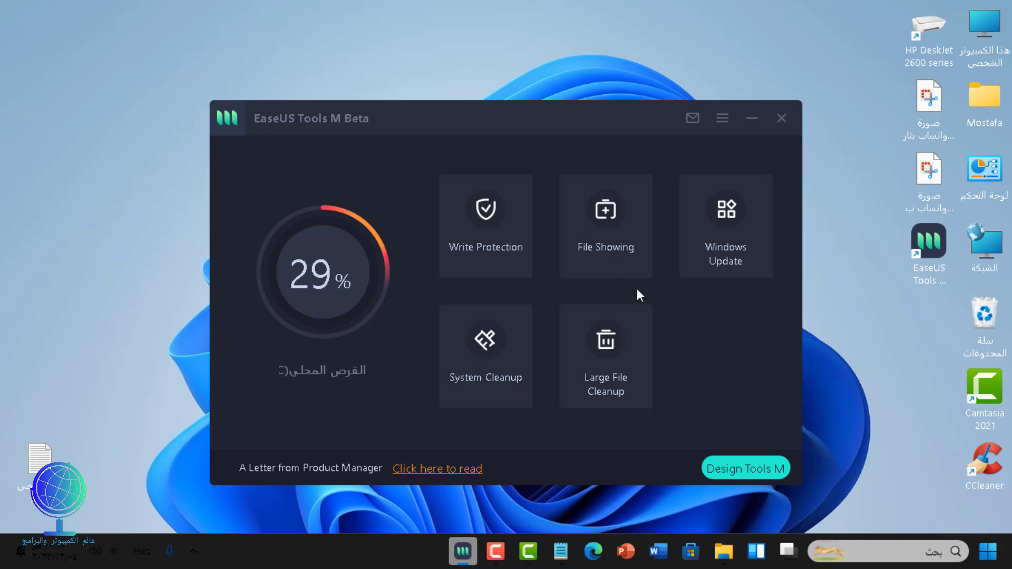
left_click(610, 262)
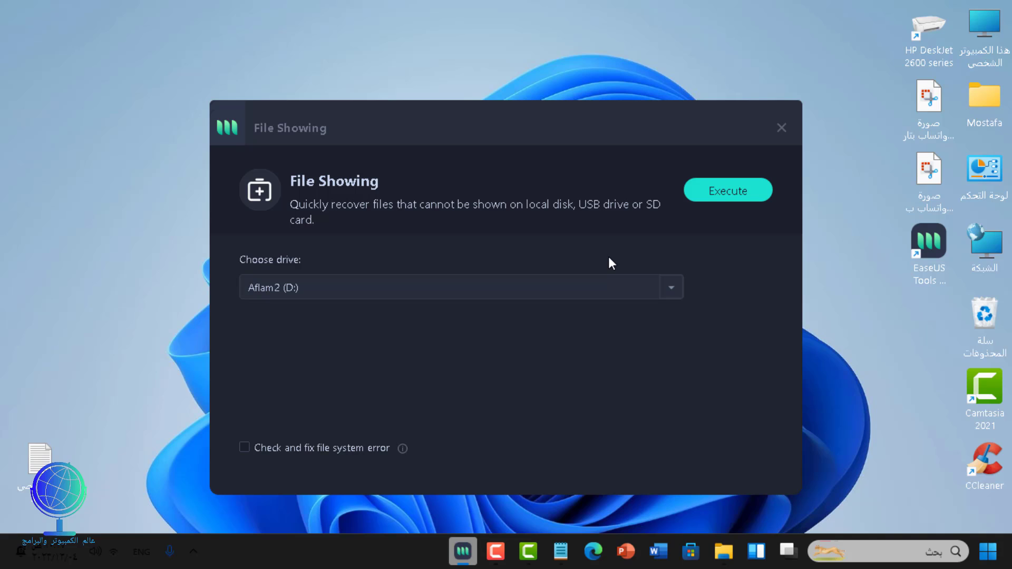
left_click(671, 290)
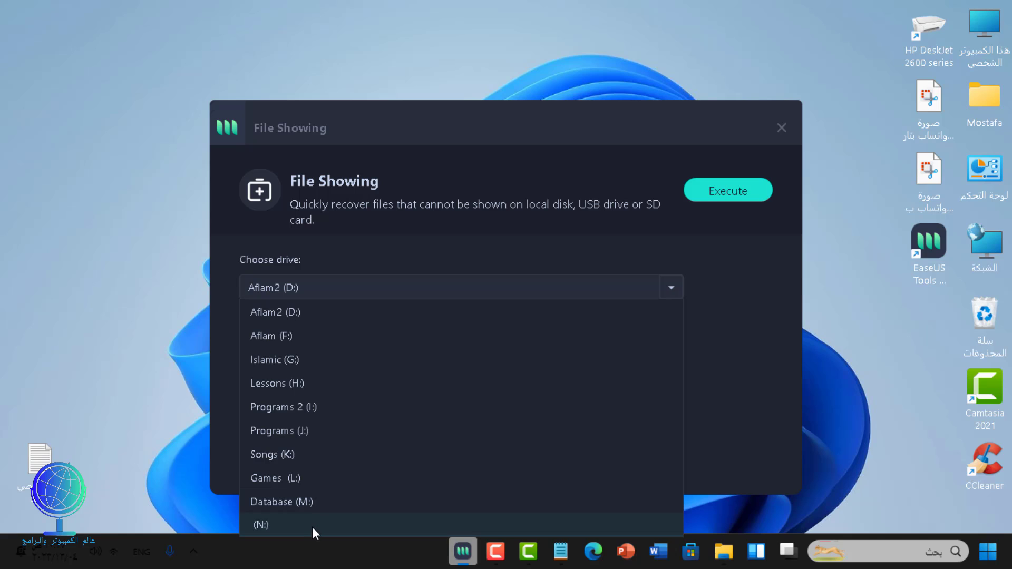
left_click(627, 24)
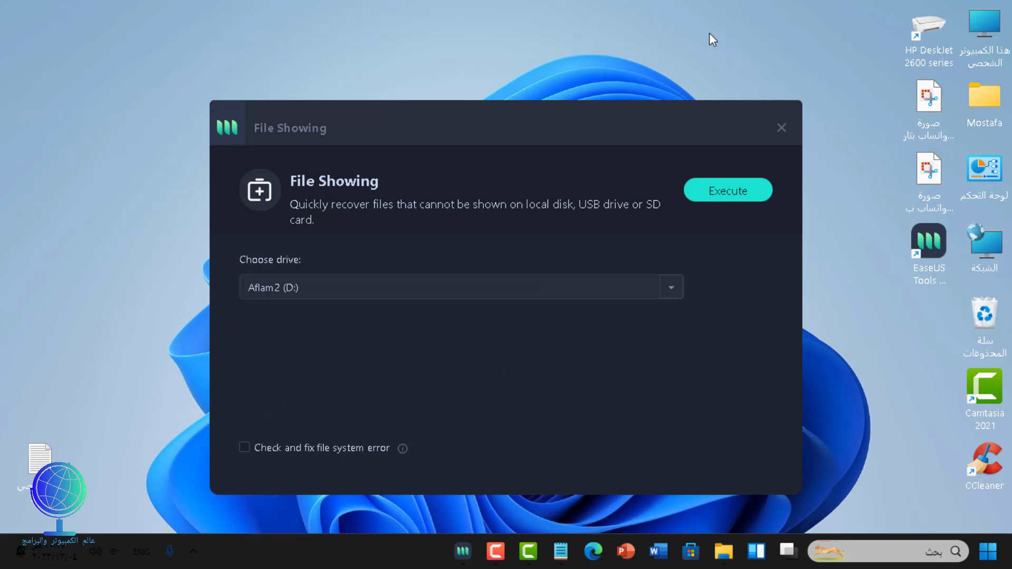
Check the USB drive's letter in This PC and close File Explorer.
double_click(985, 25)
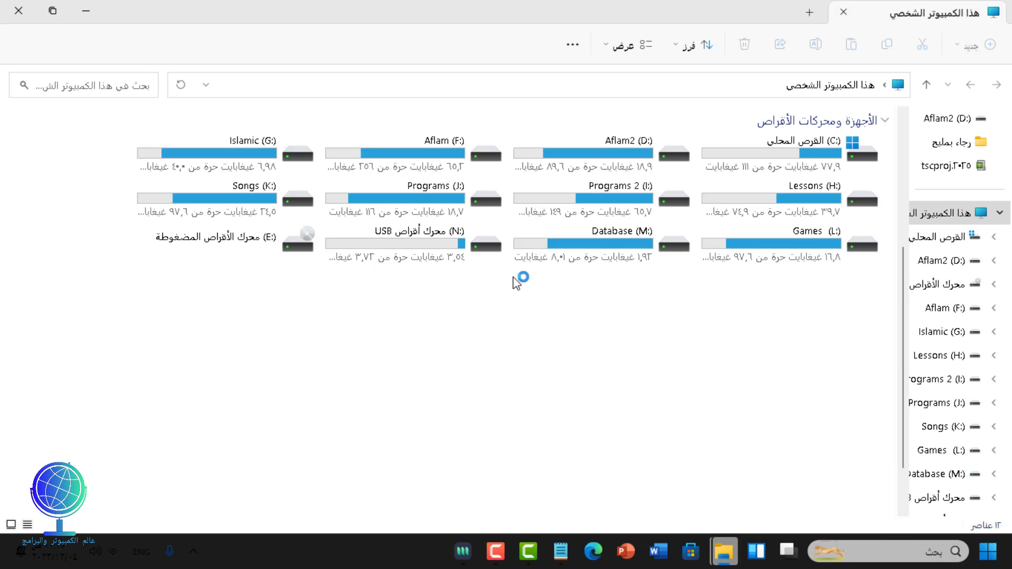
mouse_move(461, 241)
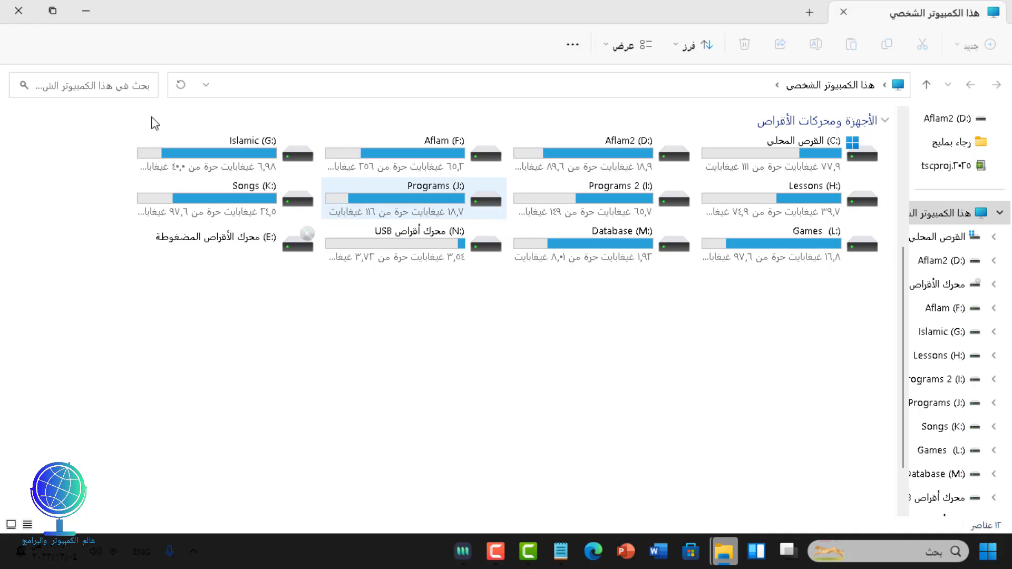
left_click(4, 18)
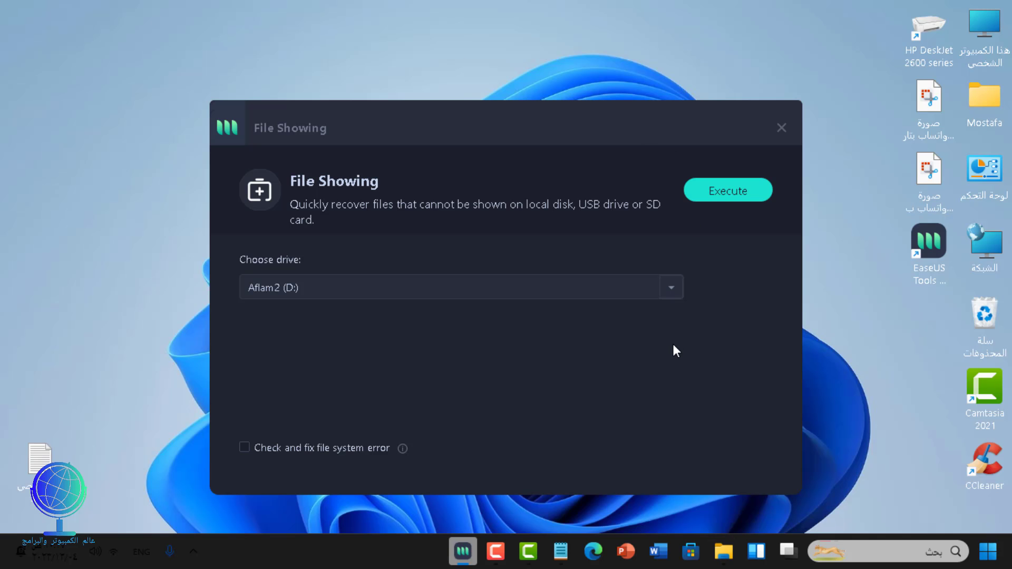
Choose the drive (N:) in File Showing and execute the file recovery on it.
left_click(672, 289)
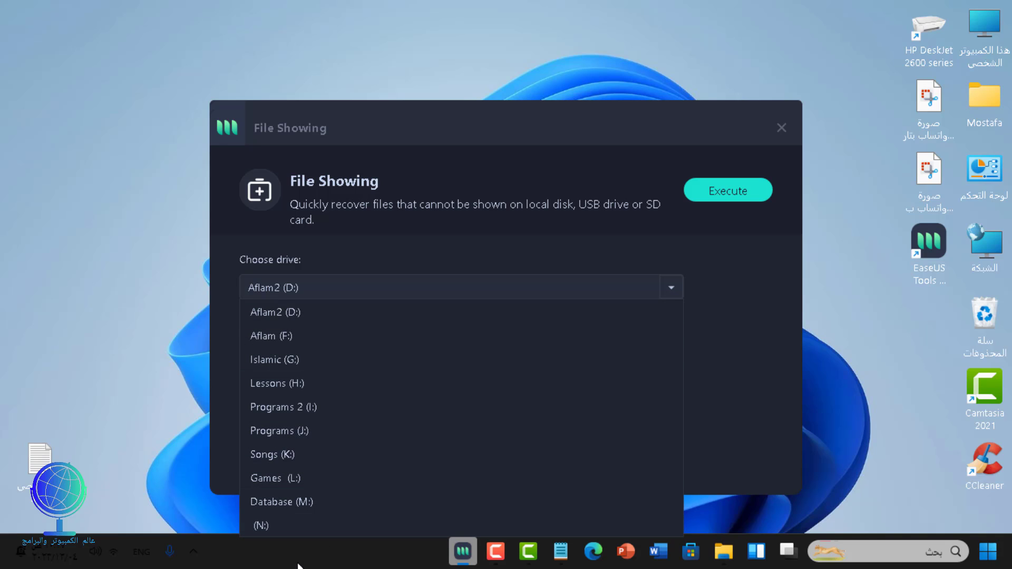
left_click(292, 526)
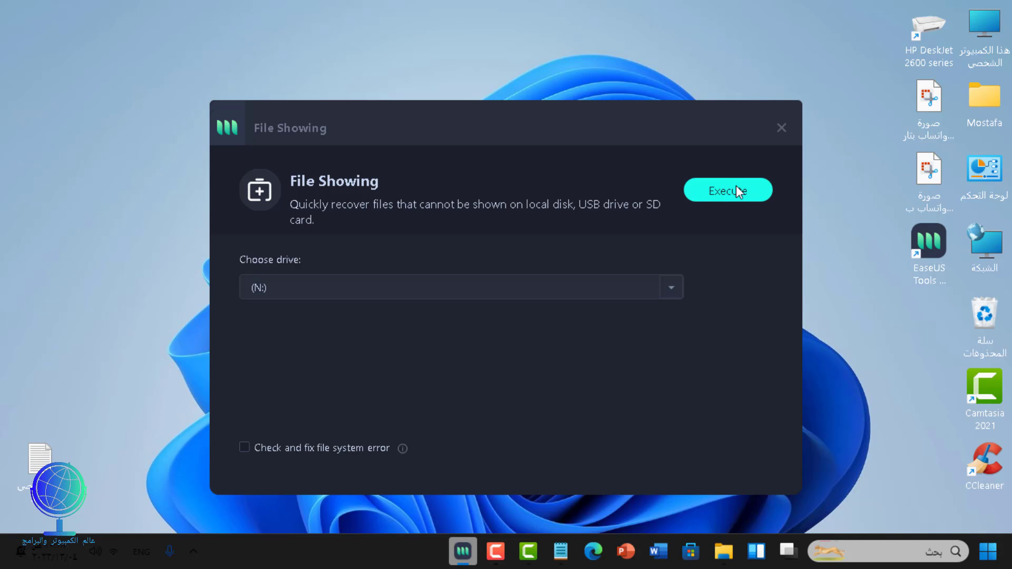
left_click(720, 192)
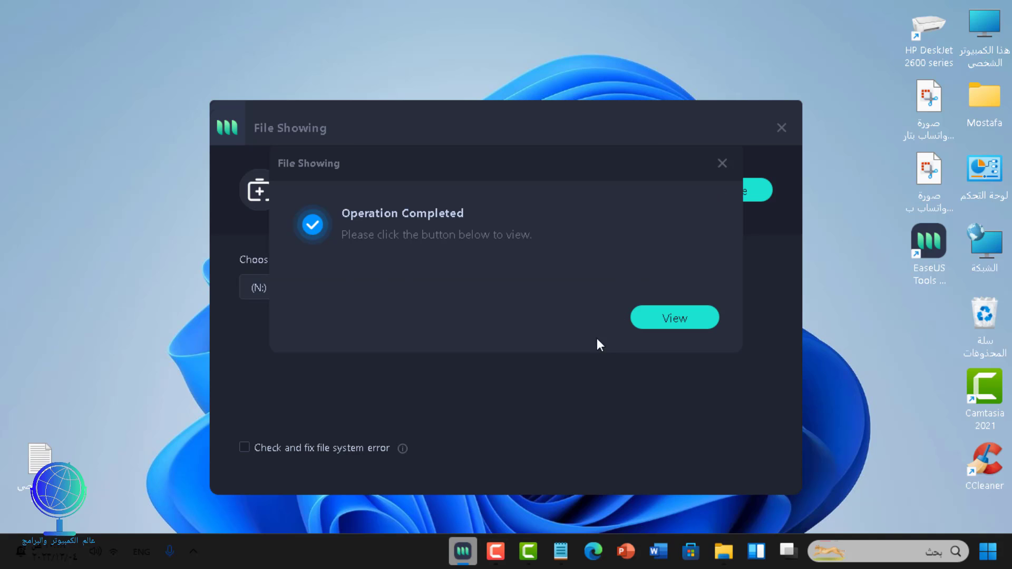
View the recovered files on the USB drive (N:), open the screenshot JPG copy without "(2)" in its name, and close the image.
left_click(665, 321)
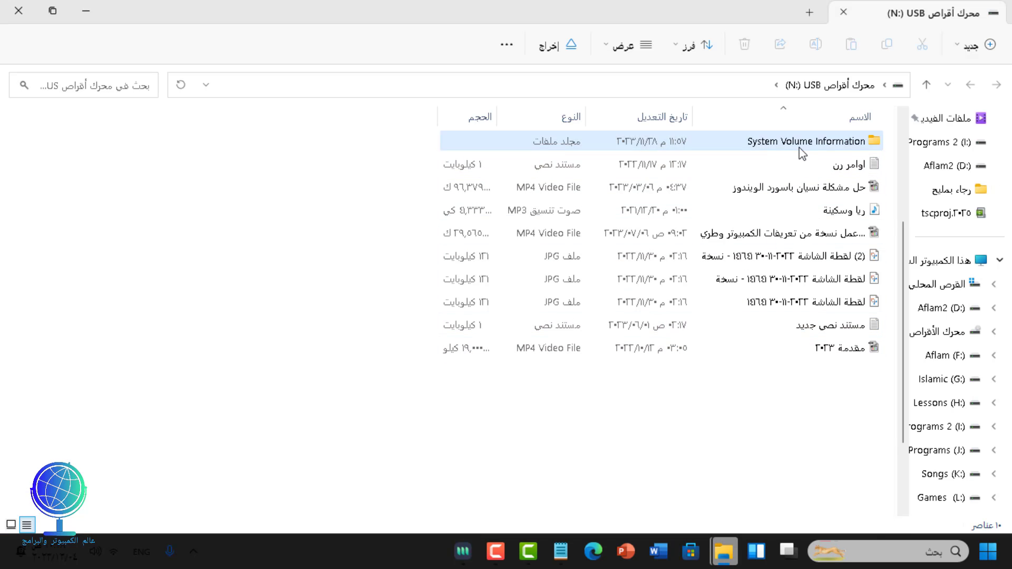
left_click(815, 284)
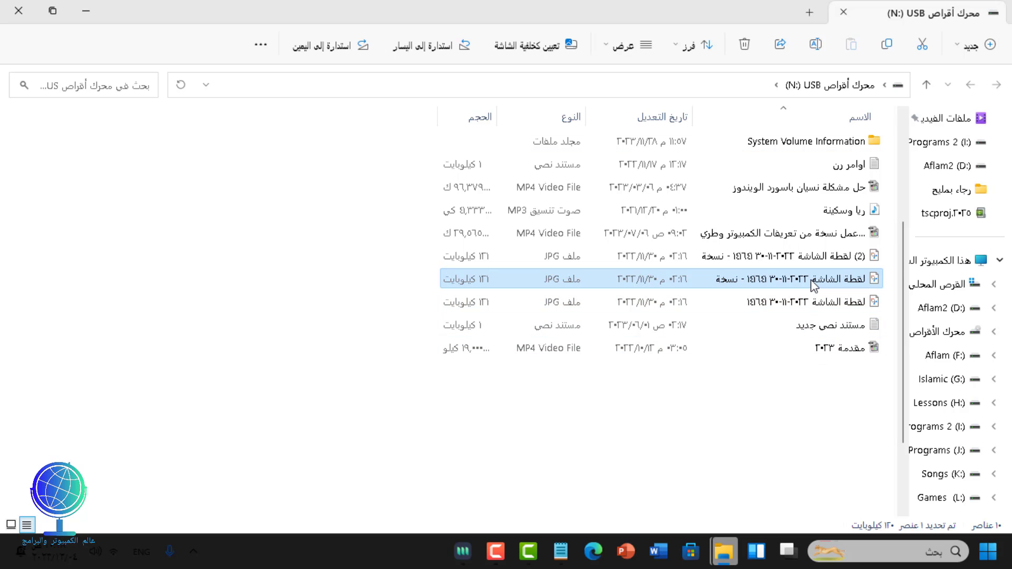
double_click(815, 285)
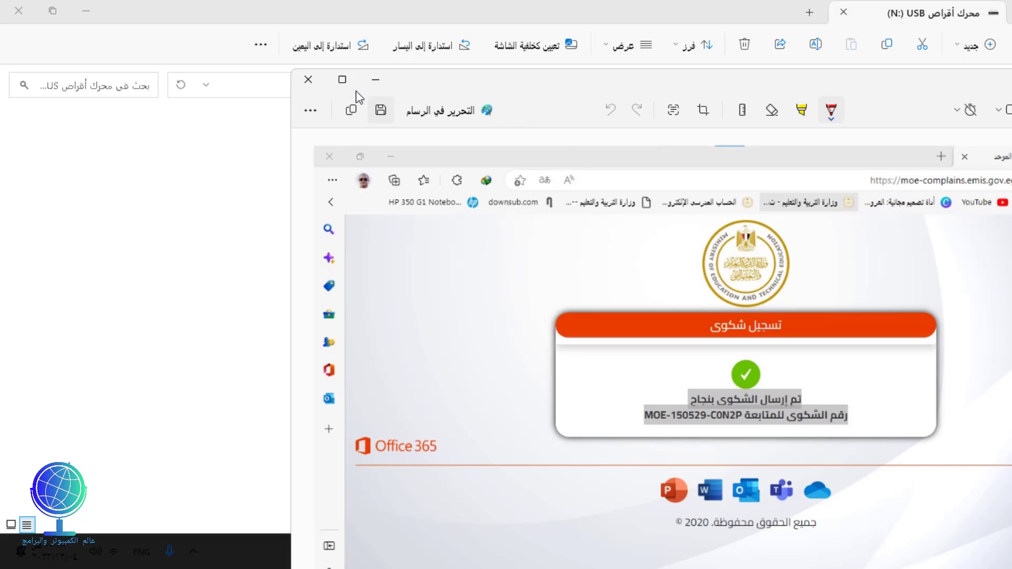
left_click(322, 87)
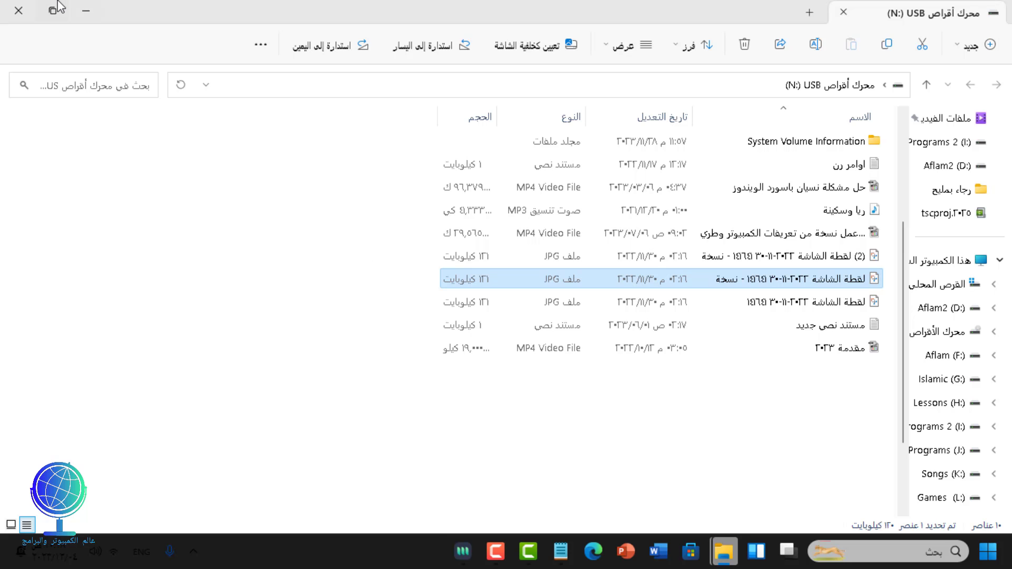